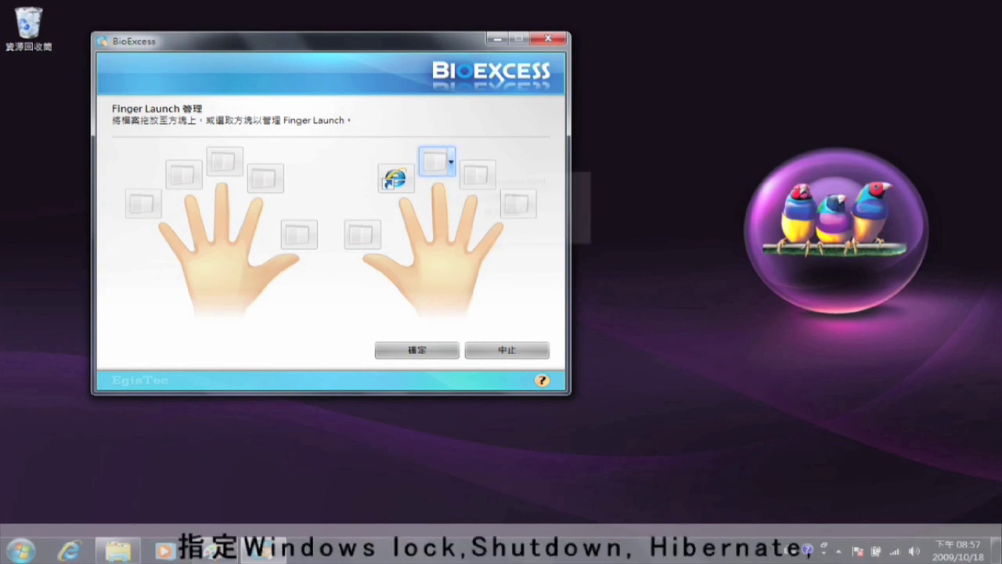
Step: Assign the 休眠 (Hibernate) quick-launch action to the right middle finger
click(448, 165)
click(490, 195)
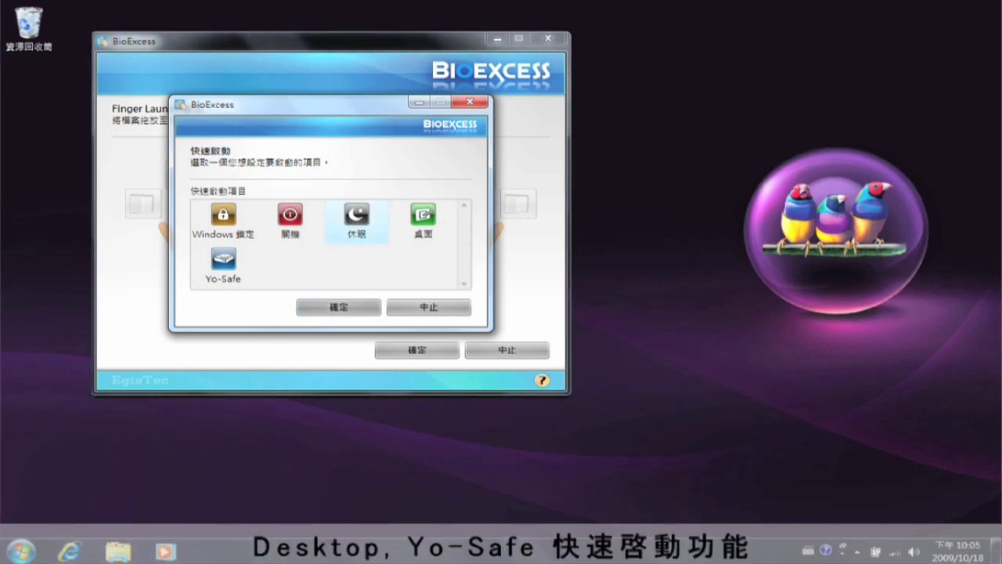
key(Return)
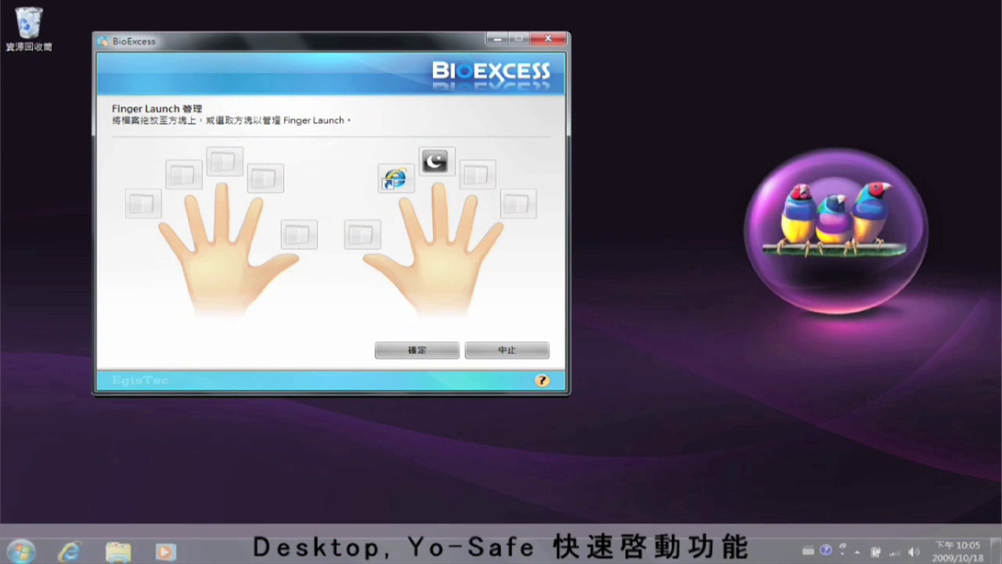
Step: Assign the second 'Assign file' document from Public Documents to a right-hand finger
right_click(494, 187)
click(538, 226)
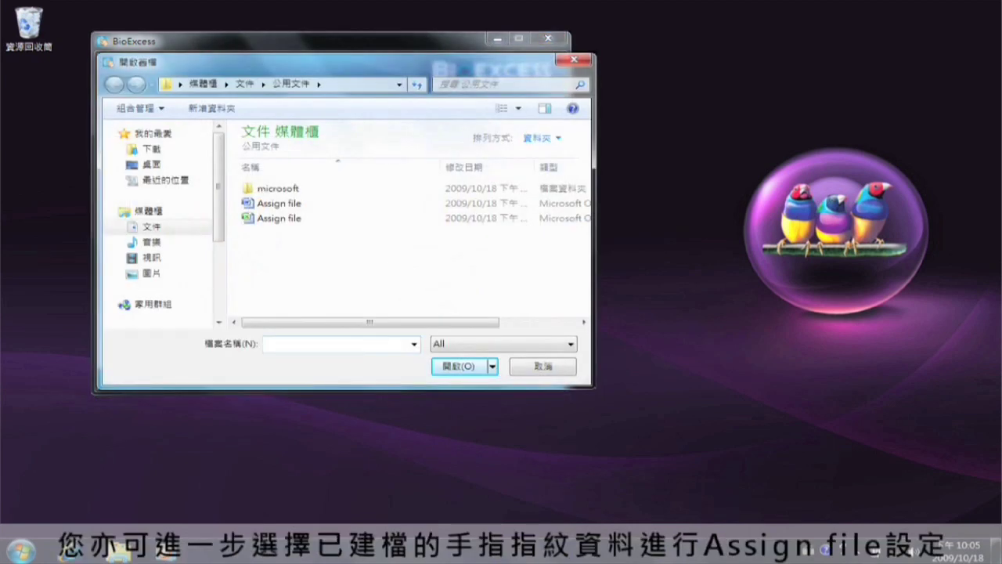
click(279, 217)
key(Return)
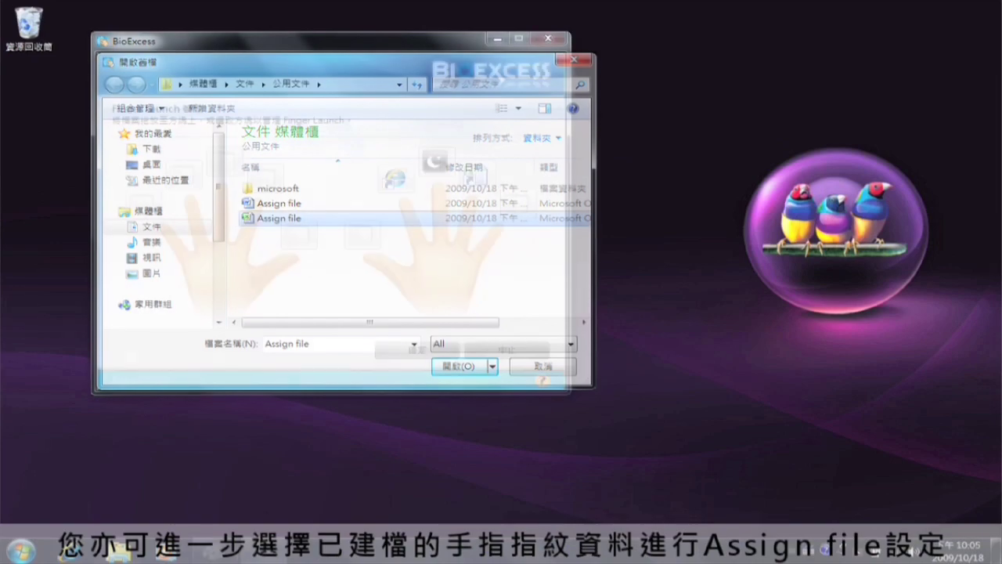